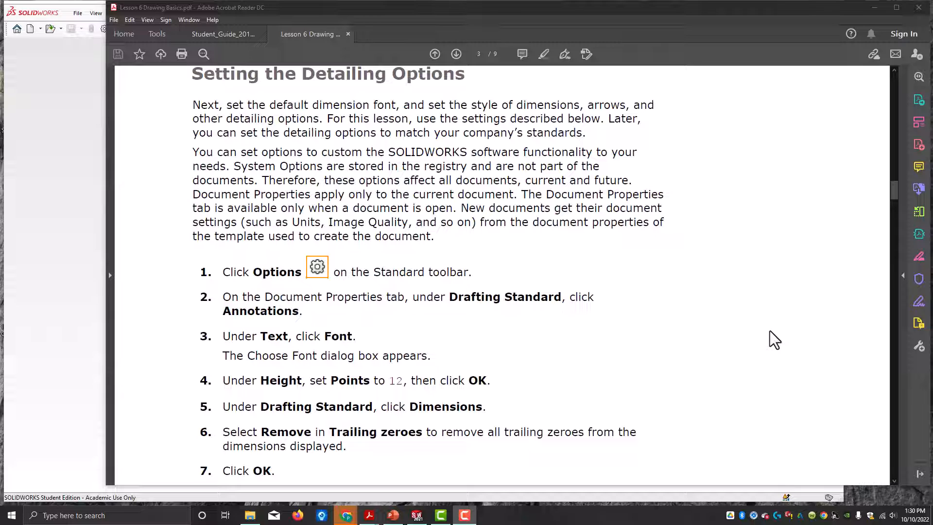
- Switch from the lesson PDF to SOLIDWORKS and create a new drawing document with a blank template
scroll(685, 347, down, 1)
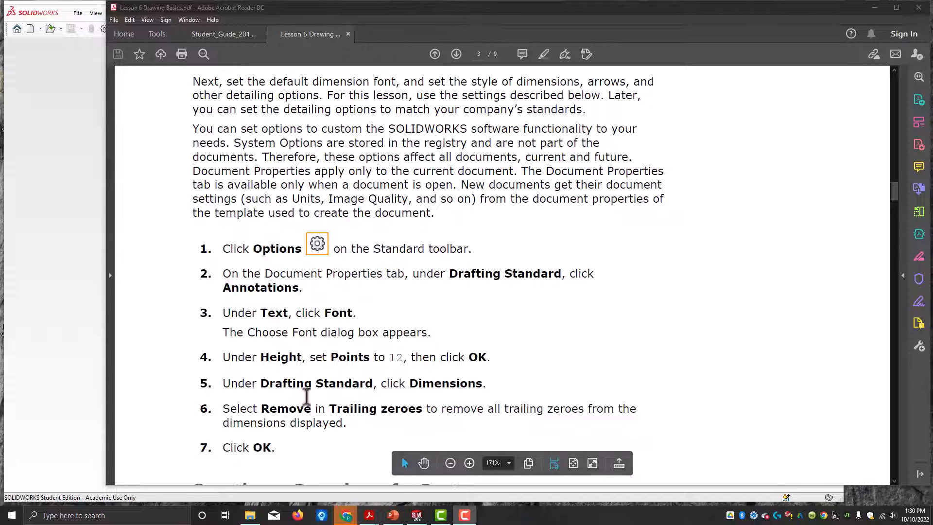
click(68, 270)
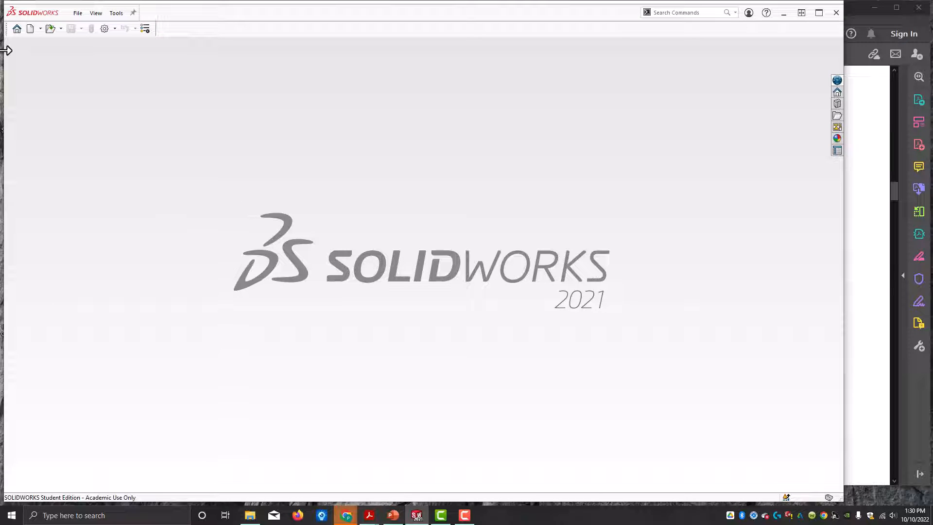
click(31, 30)
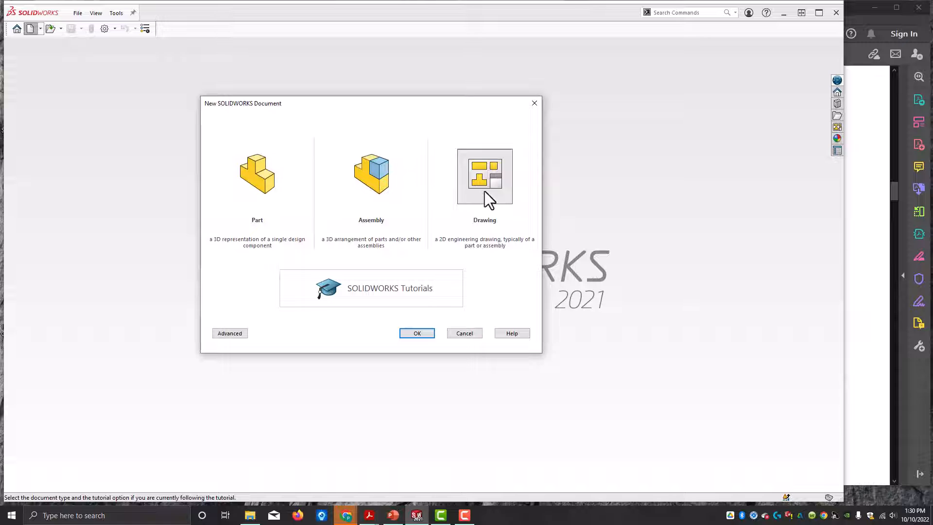
click(413, 333)
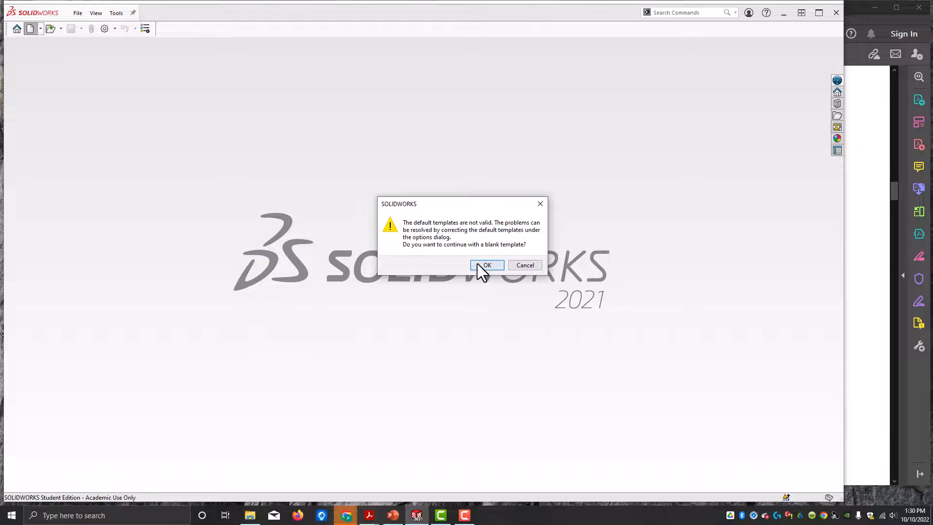
click(478, 264)
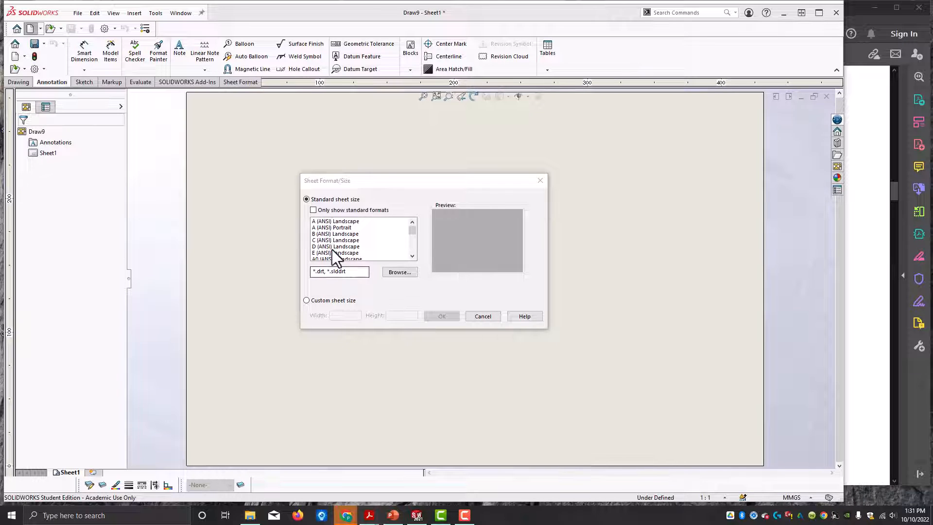
- Apply the customized A-size landscape sheet format file from the SolidWorks Downloads folder on the Desktop to the new drawing
click(393, 273)
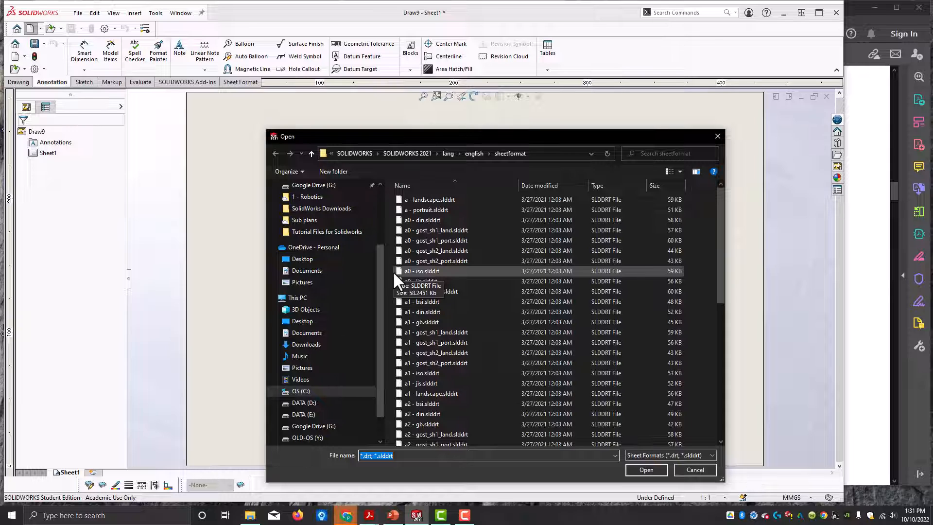
scroll(312, 241, up, 3)
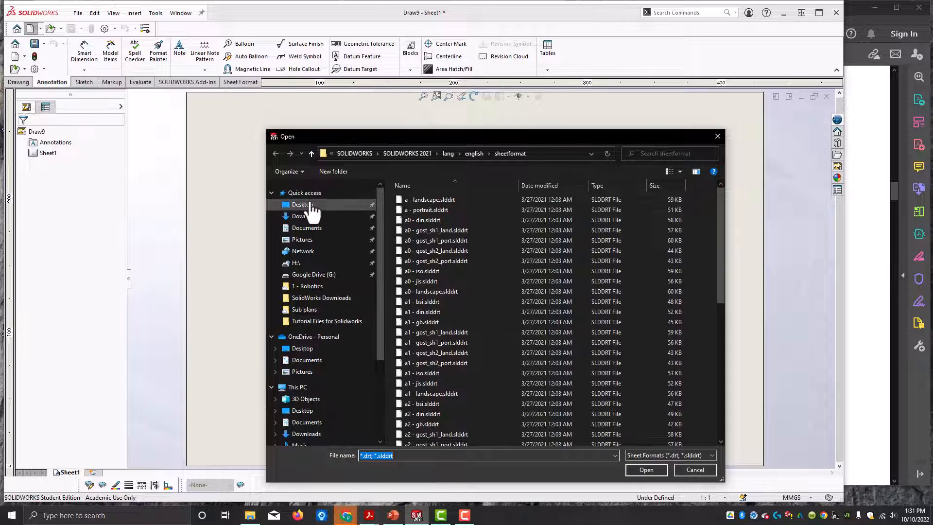
click(308, 205)
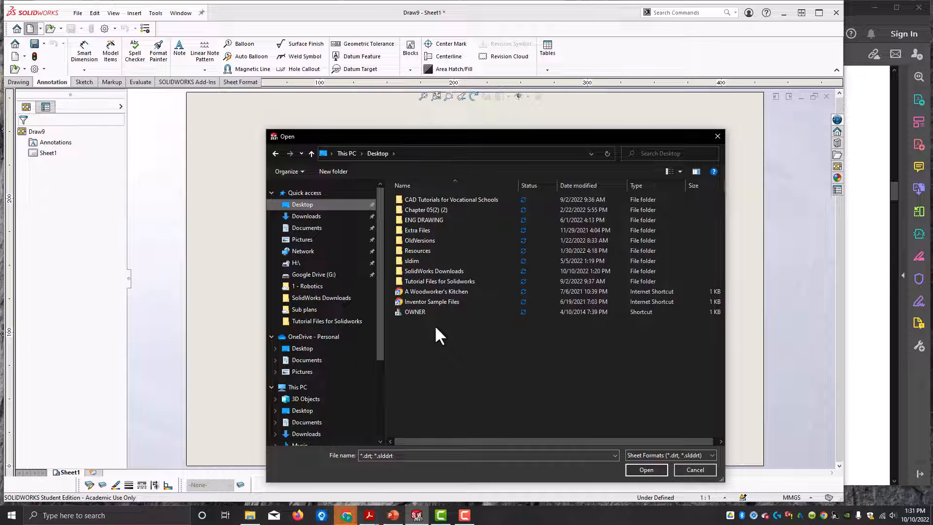
click(438, 271)
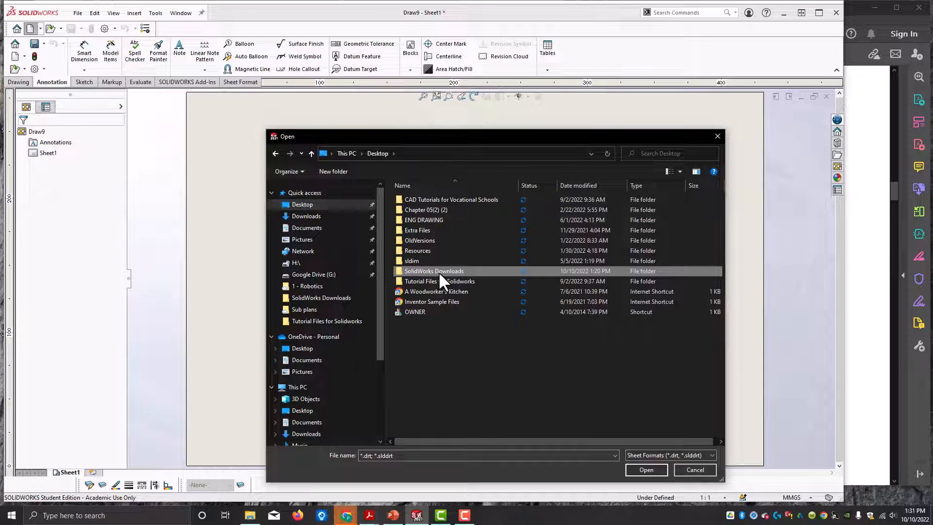
double_click(438, 271)
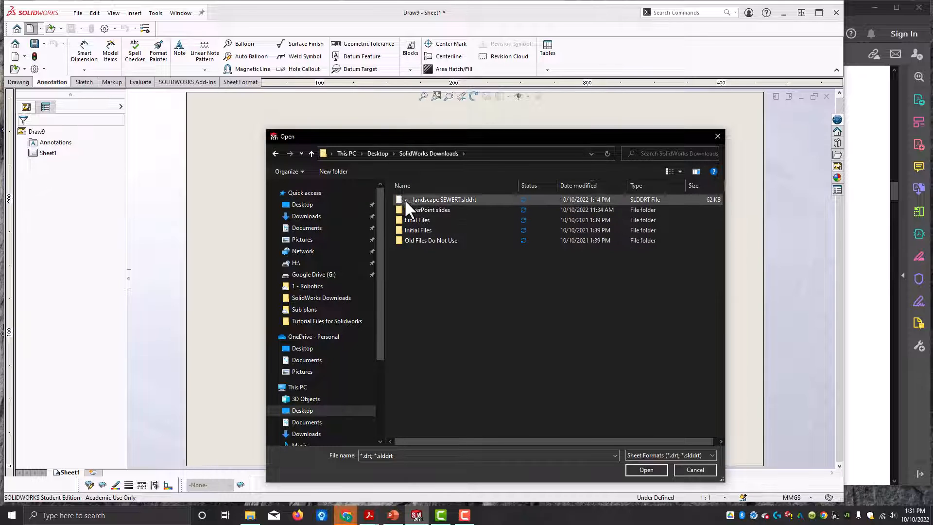
click(437, 199)
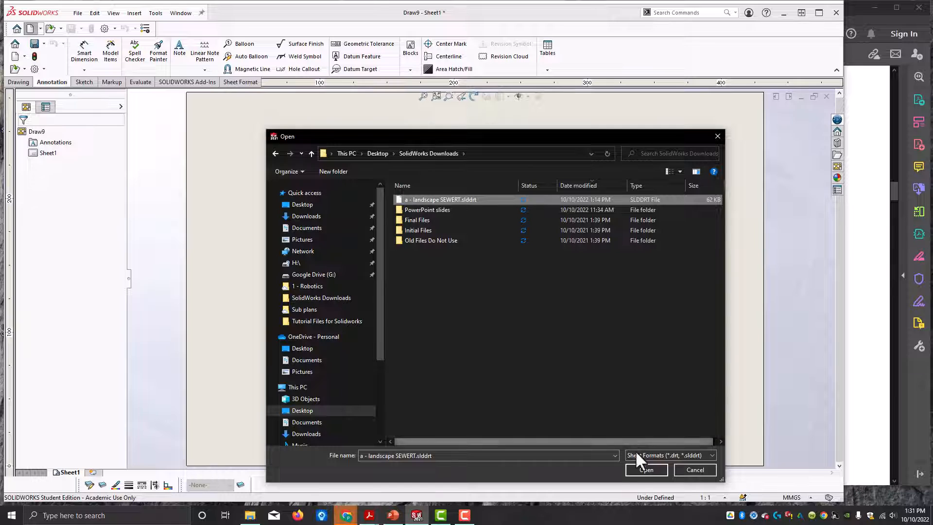
click(645, 470)
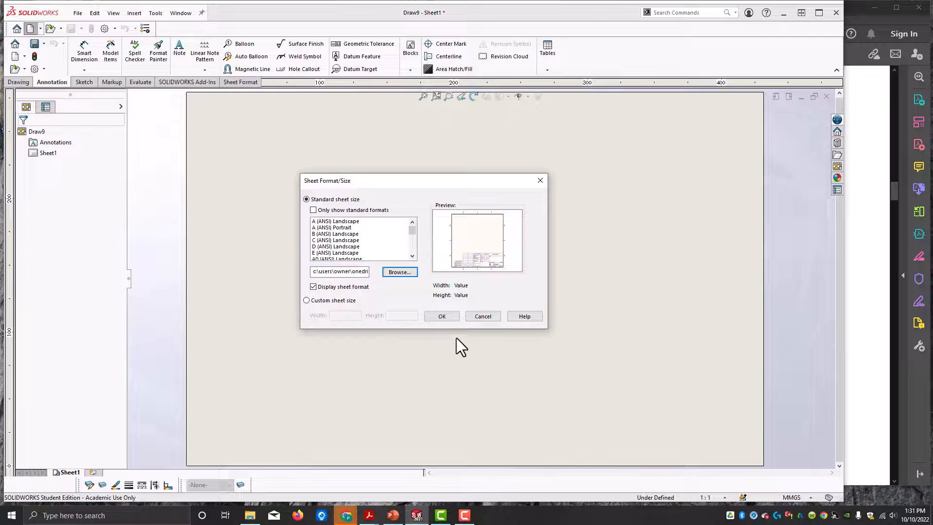
click(448, 316)
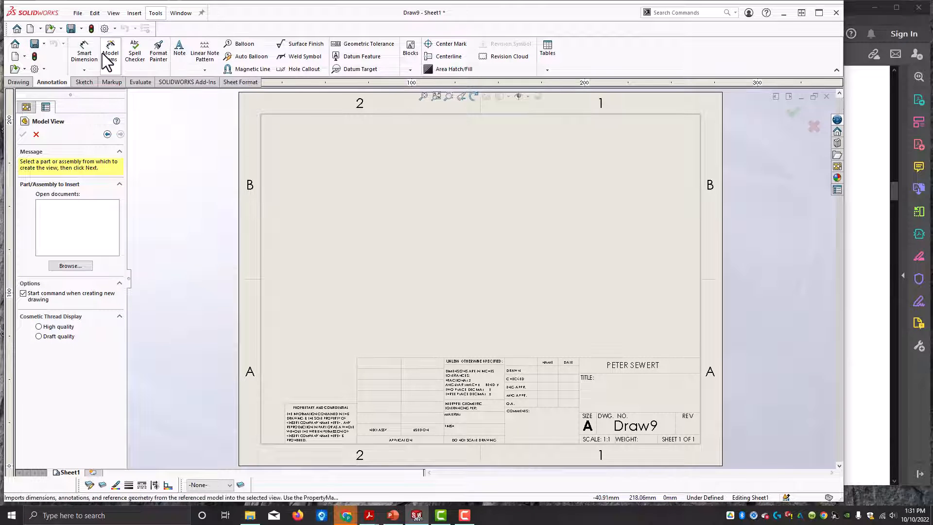
- Consult the detailing options in the lesson PDF, return to SOLIDWORKS and set the drawing's annotation font height to 12 points
click(914, 195)
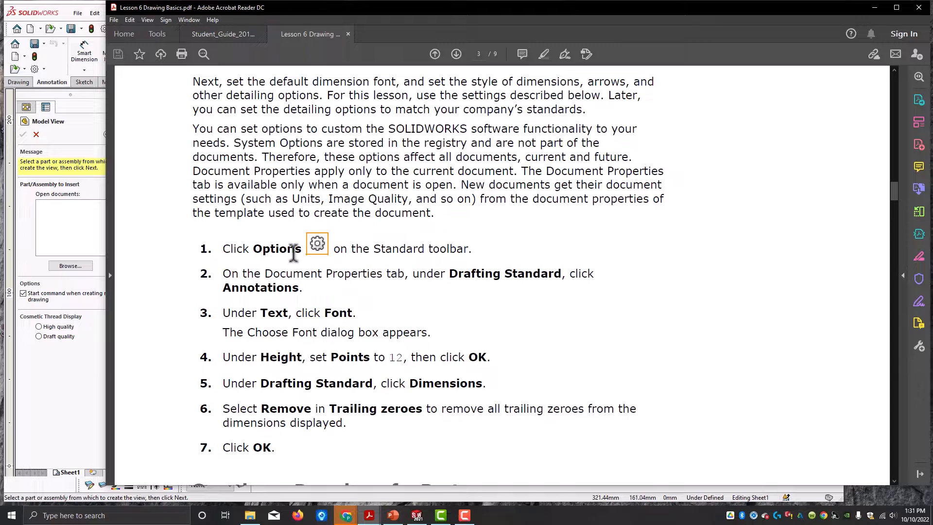
scroll(254, 268, down, 2)
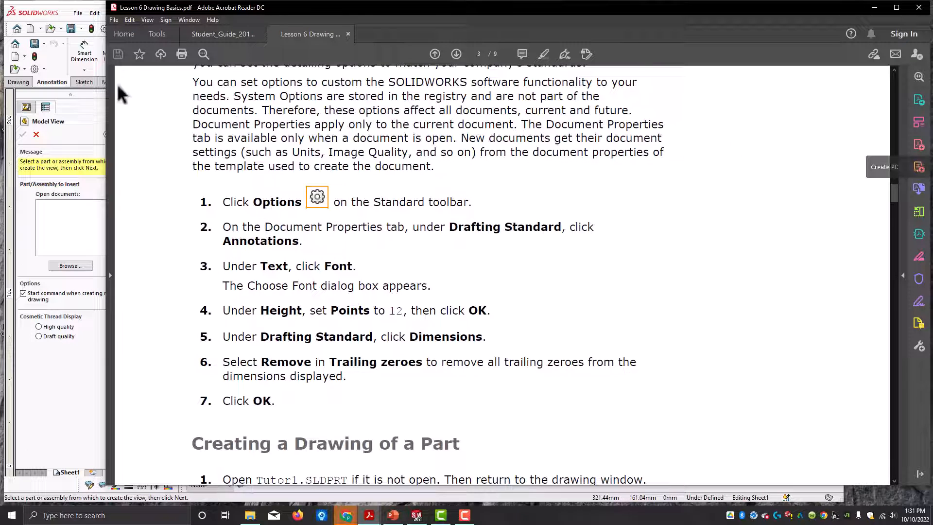
click(69, 134)
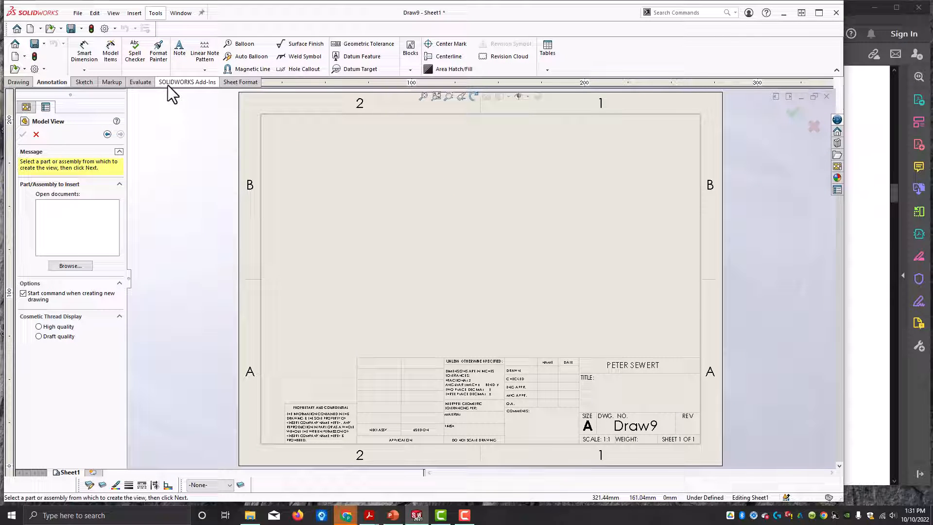
click(103, 28)
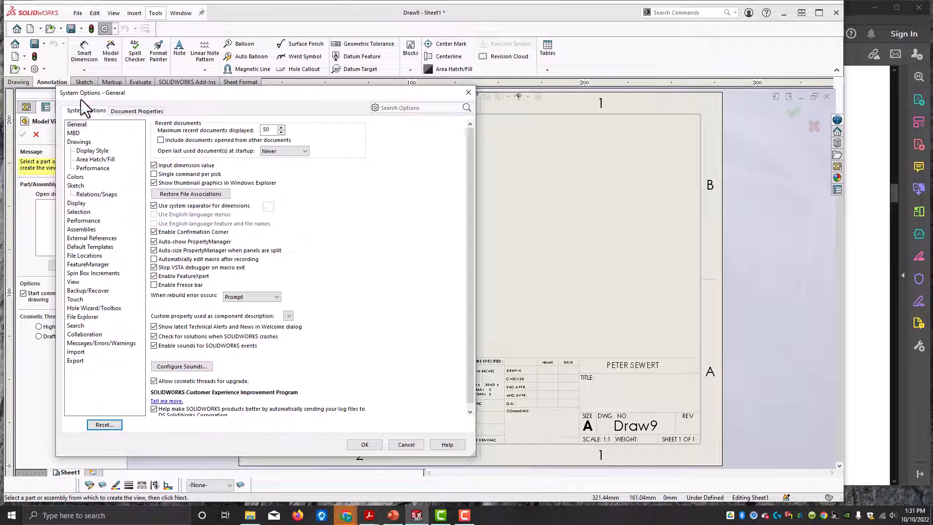
click(136, 111)
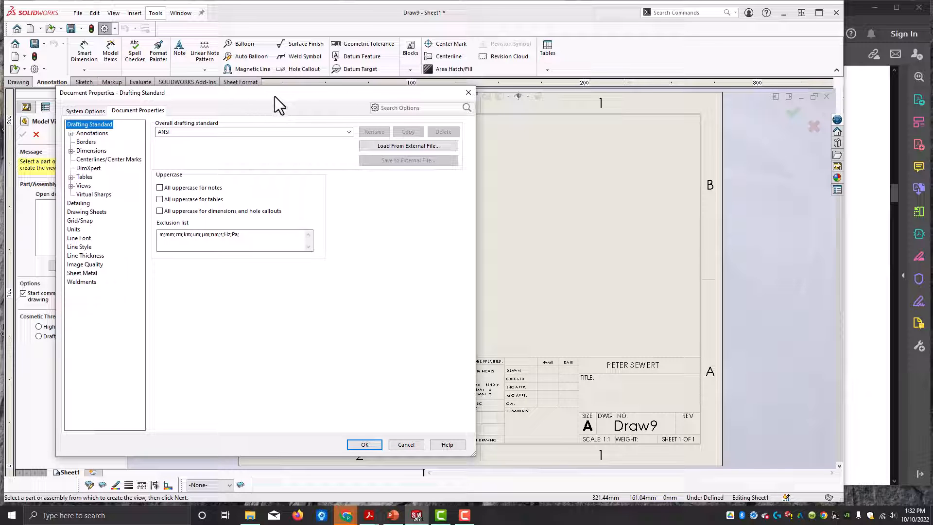
click(91, 134)
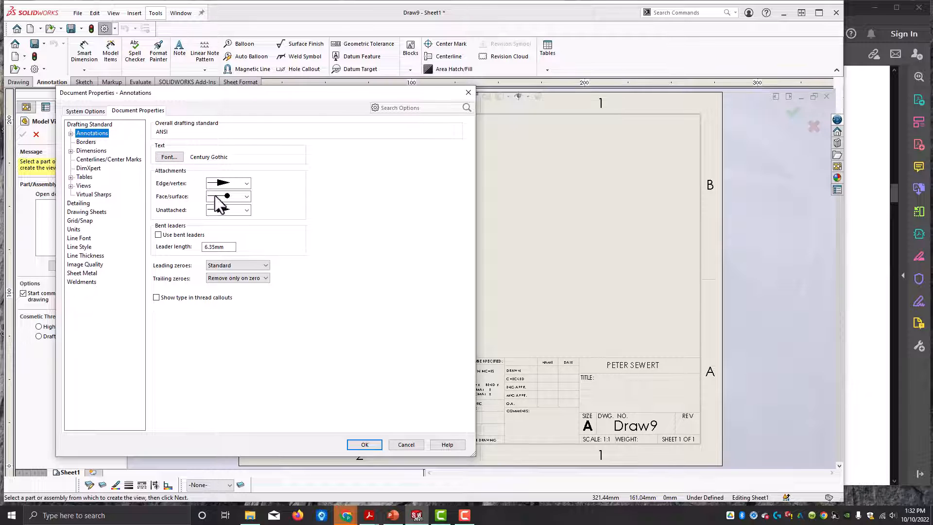
click(168, 157)
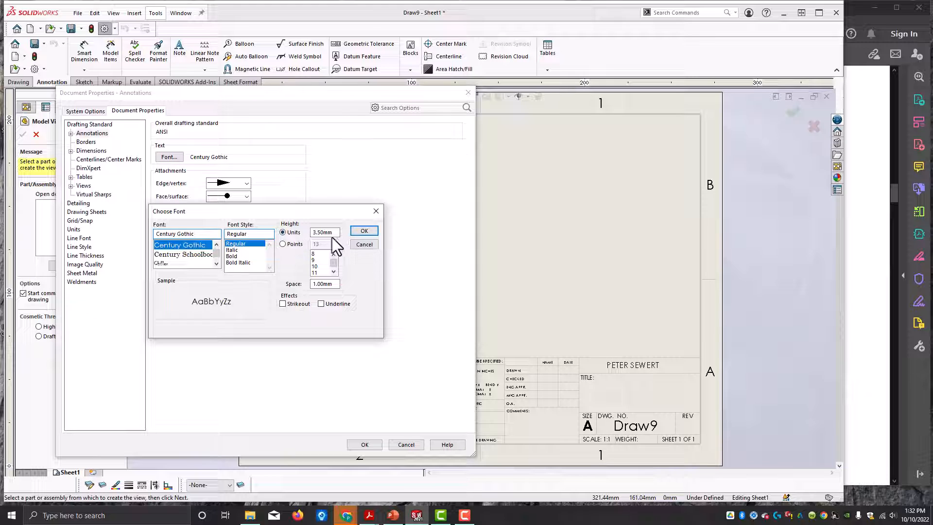
click(283, 244)
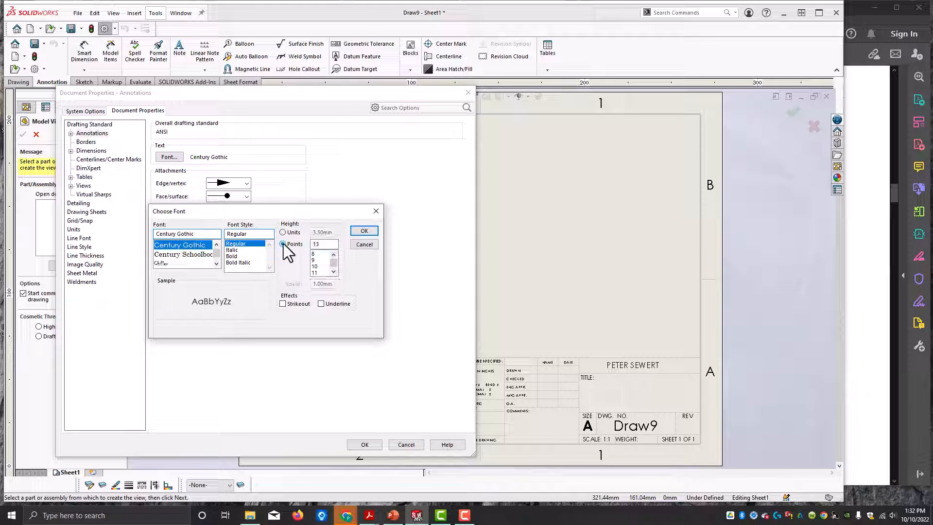
click(321, 245)
double_click(321, 244)
text(12)
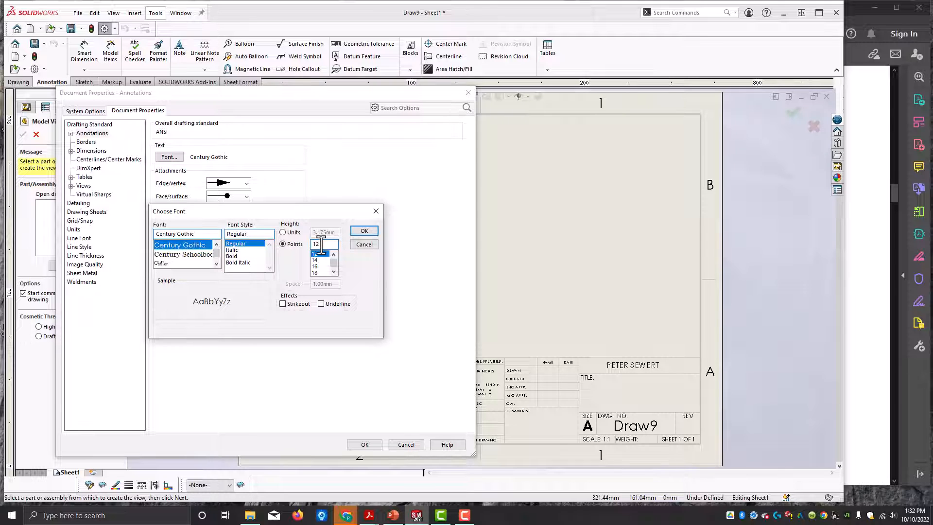
click(357, 230)
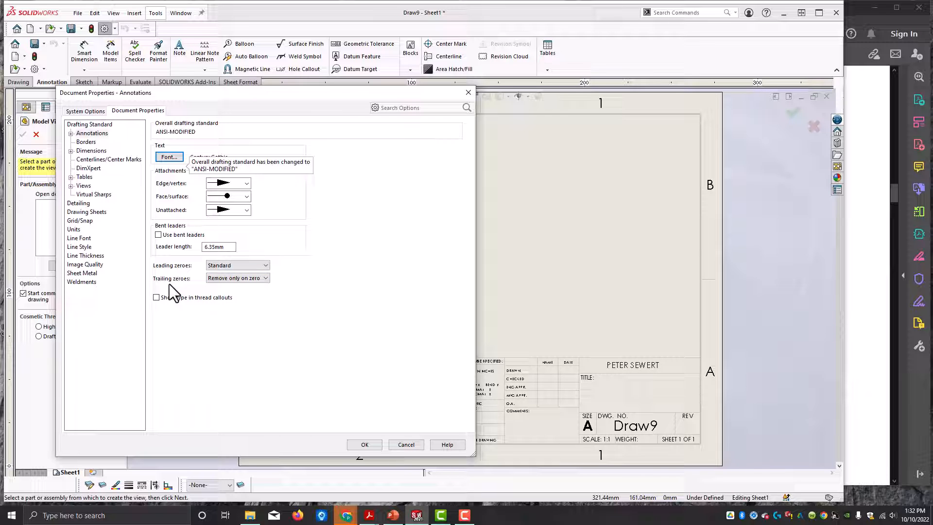
- Set trailing zeroes to Remove for the annotations and apply the document properties
click(219, 278)
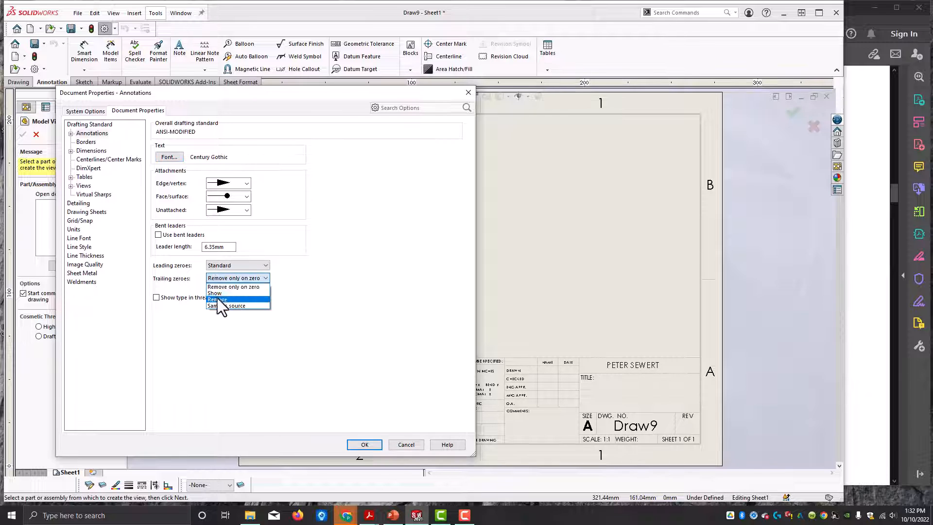
click(218, 300)
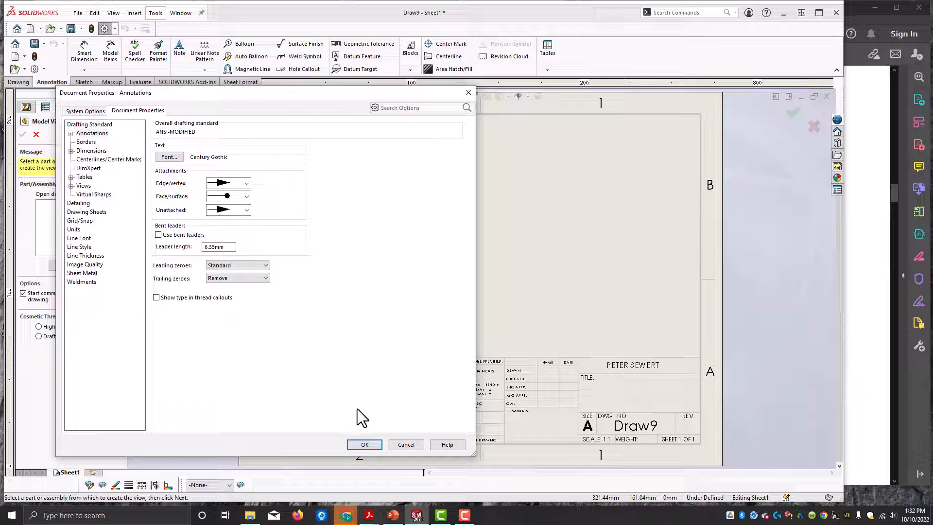
click(361, 444)
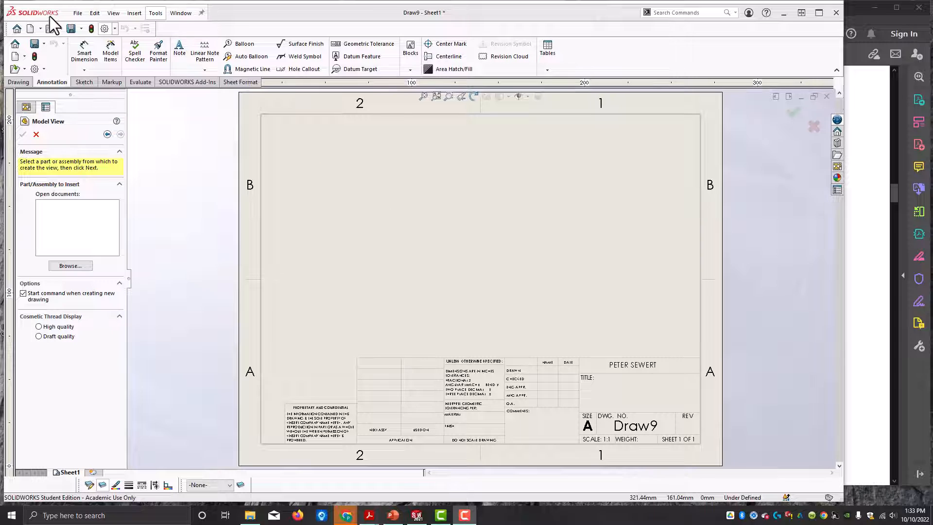
- Open the Tutor1 part from the Final Files > Lessons > Lesson06 folder inside SolidWorks Downloads on the Desktop
click(50, 29)
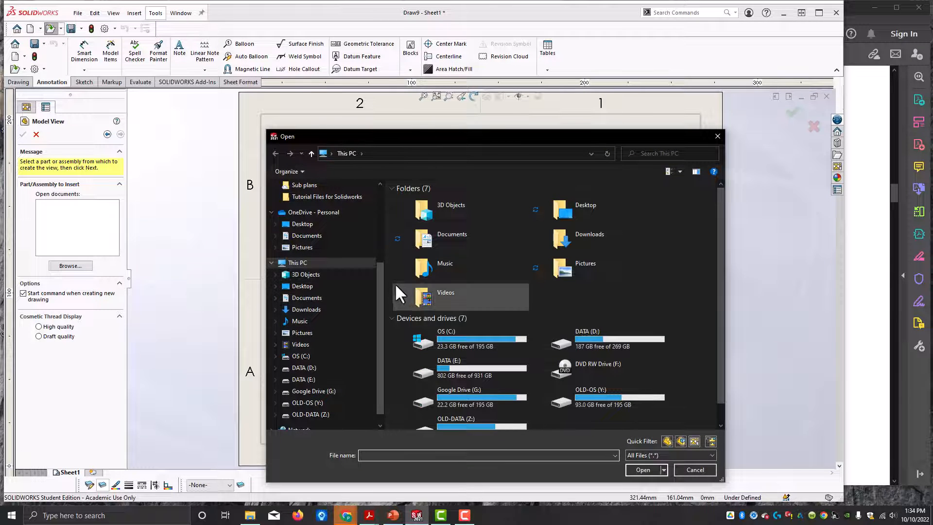
drag(381, 276, 391, 199)
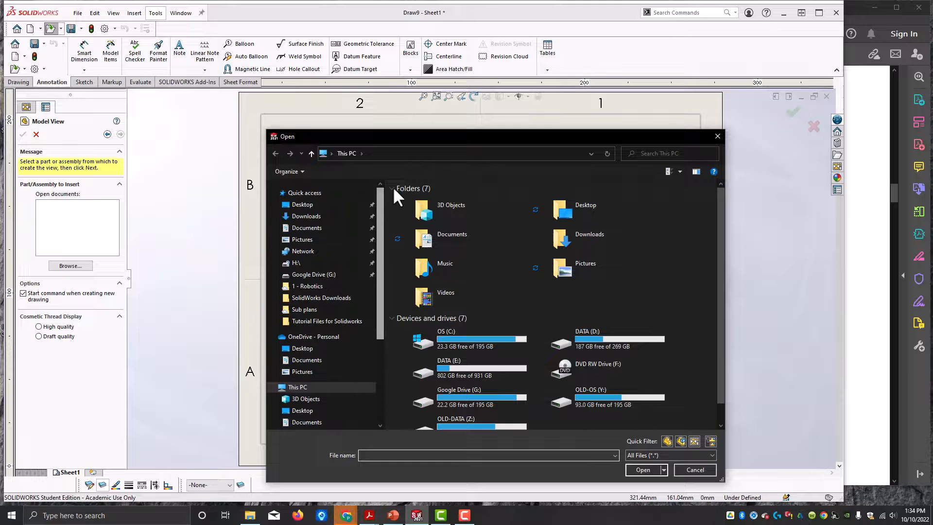
click(314, 217)
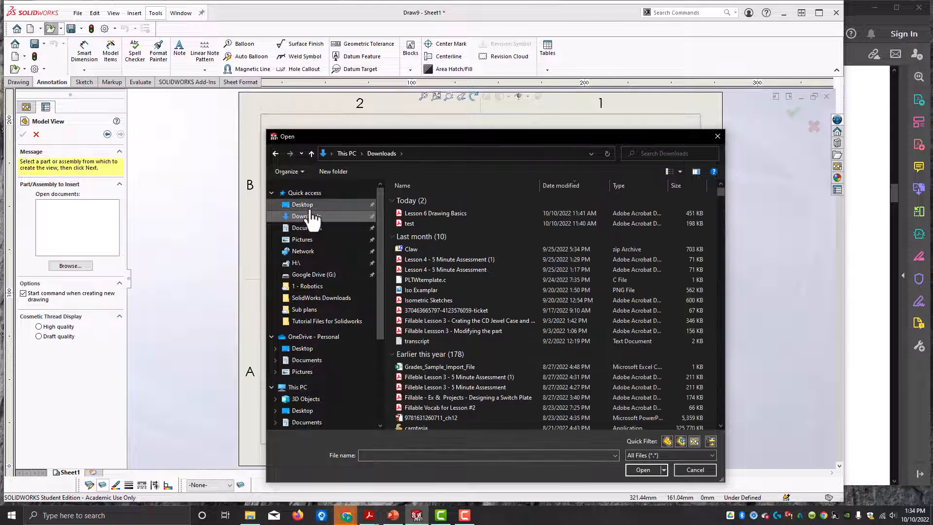
click(305, 204)
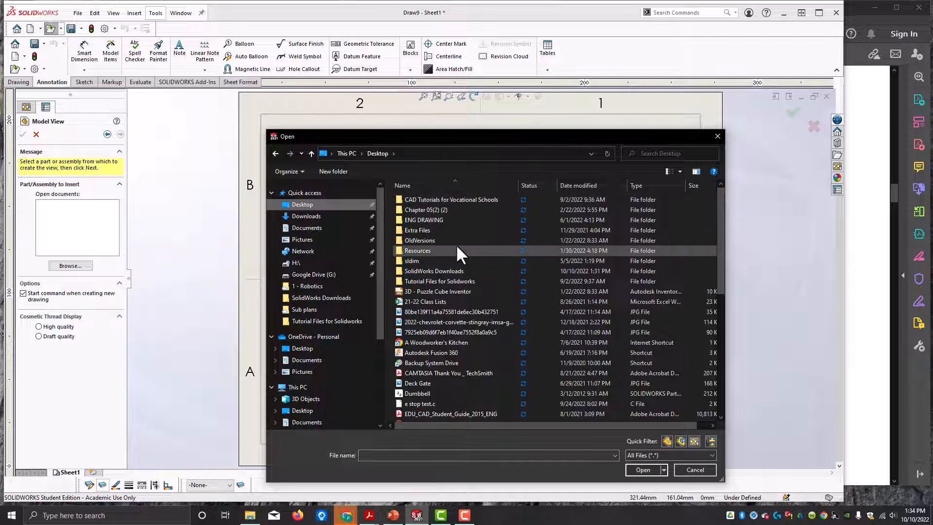
double_click(443, 267)
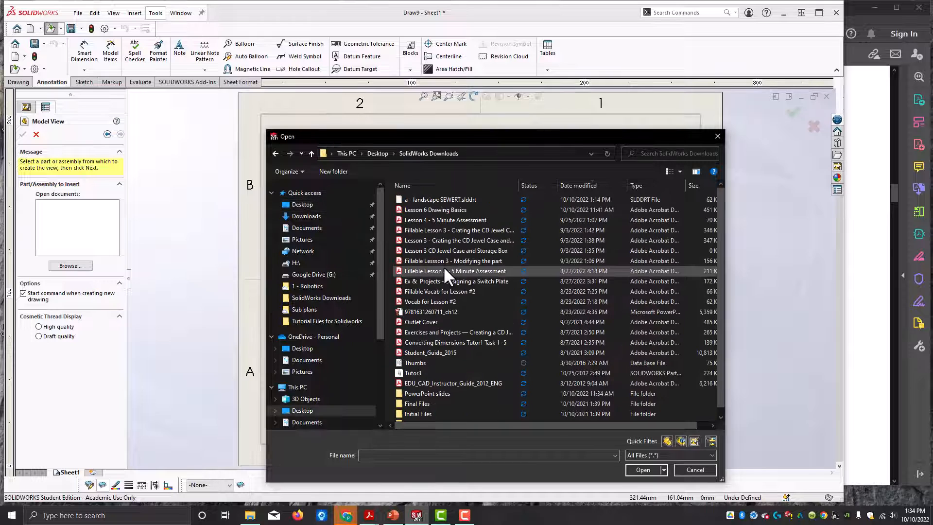
scroll(459, 302, down, 1)
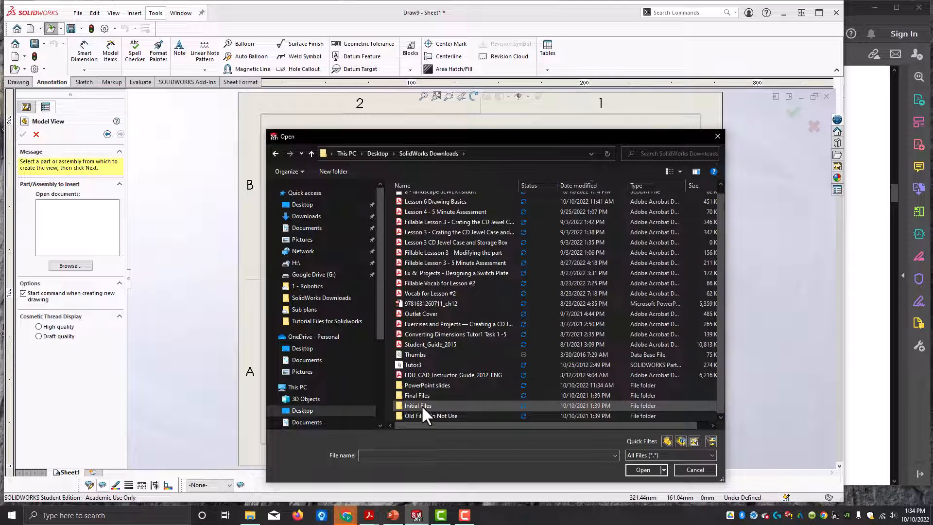
double_click(417, 393)
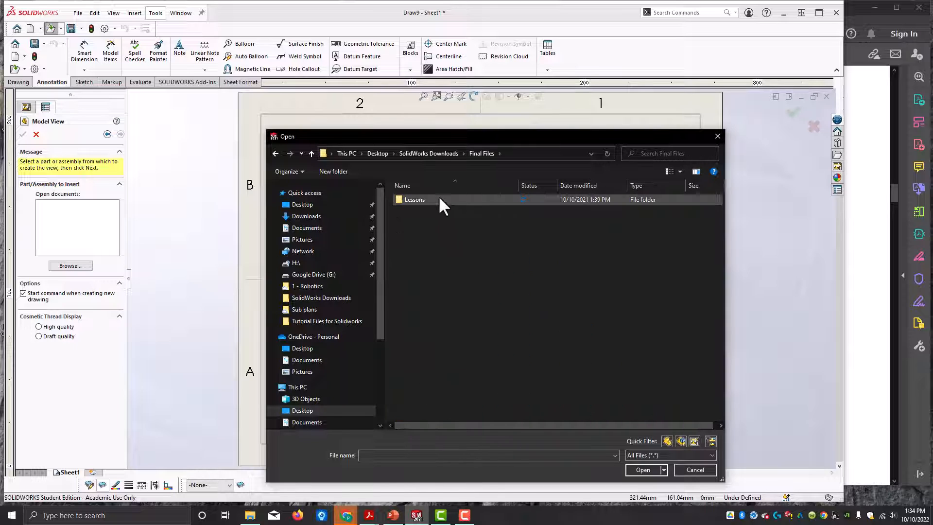
double_click(416, 199)
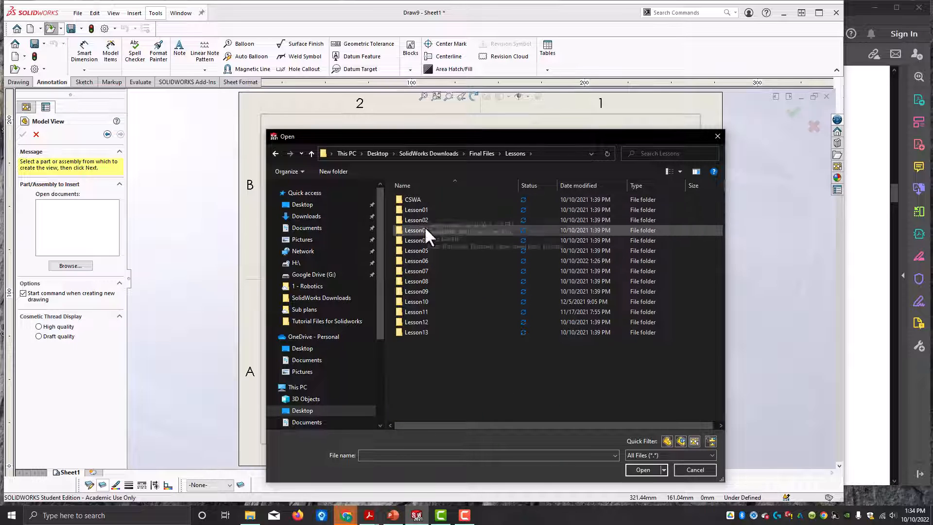
double_click(418, 263)
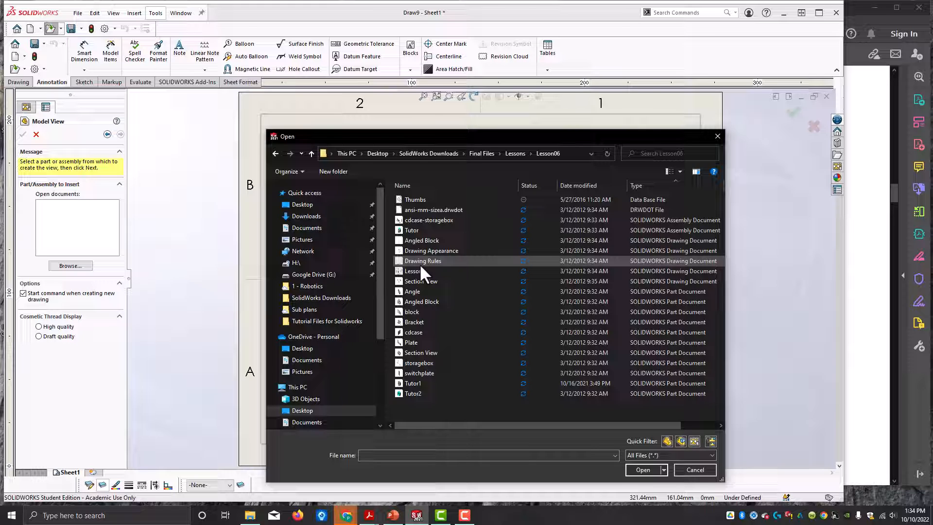
click(410, 383)
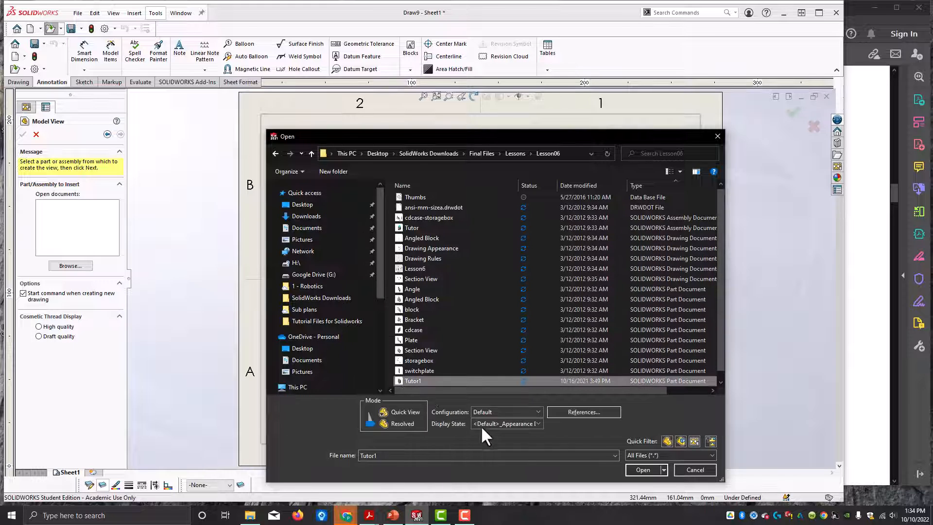
click(641, 470)
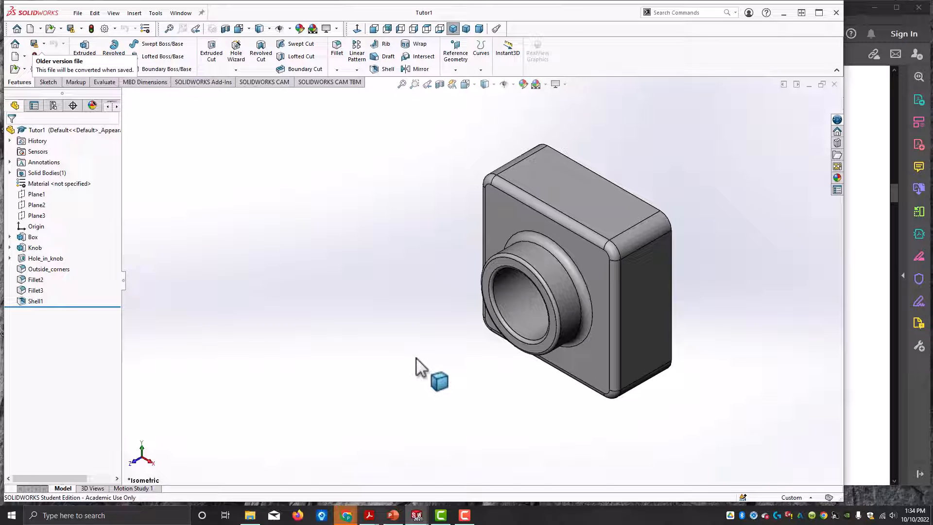
click(473, 86)
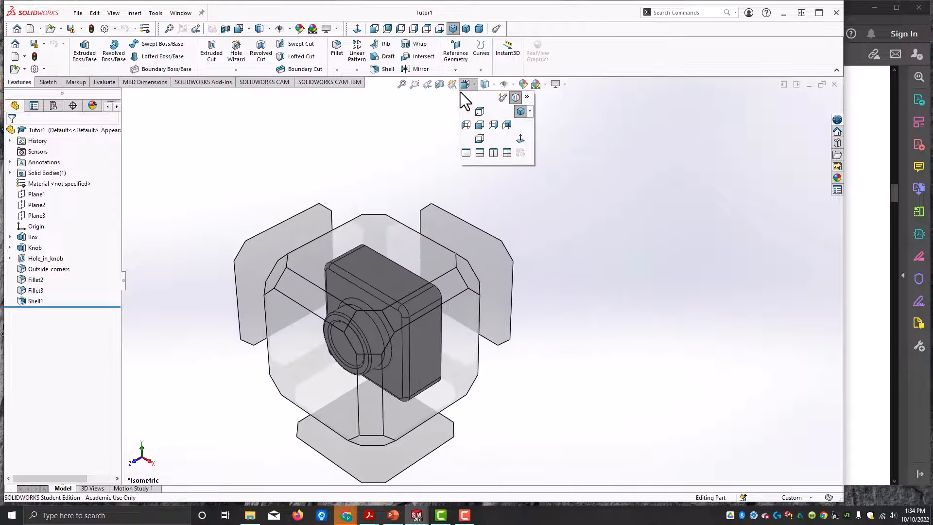
click(389, 175)
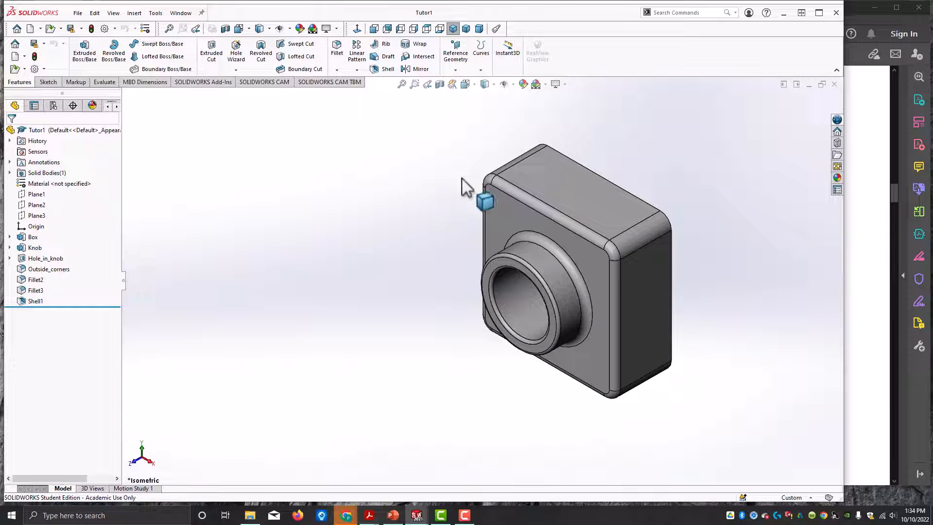
right_click(444, 150)
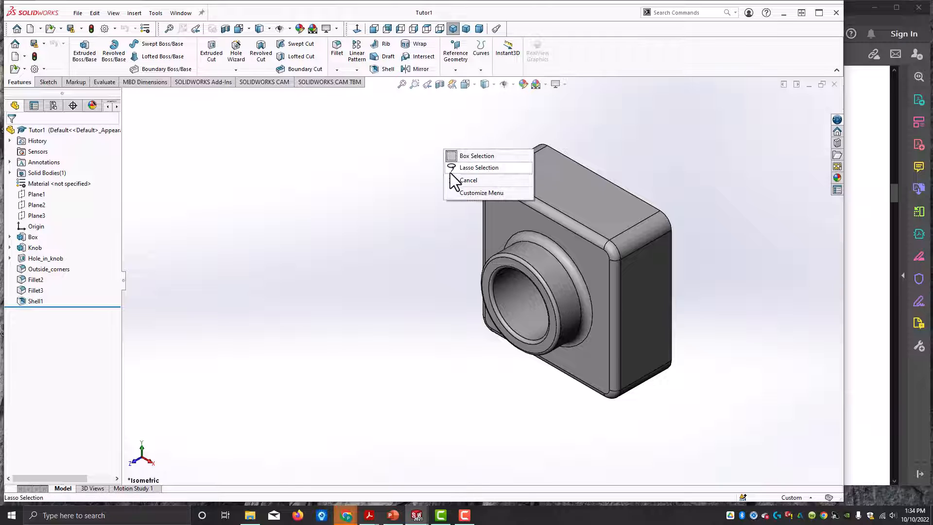
click(466, 180)
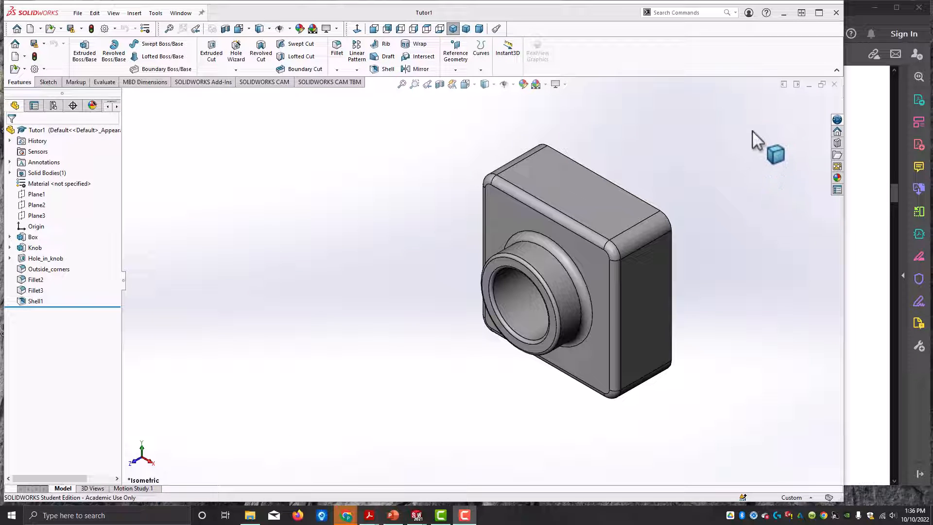
- Return to the Draw9 drawing, maximize it and load the Tutor1 part from the Lesson06 folder as the model to insert
click(821, 85)
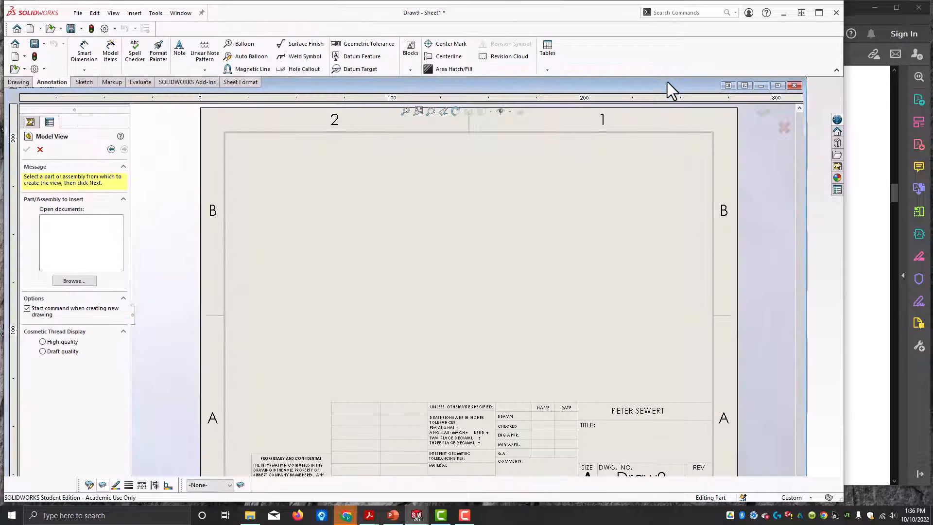
click(777, 86)
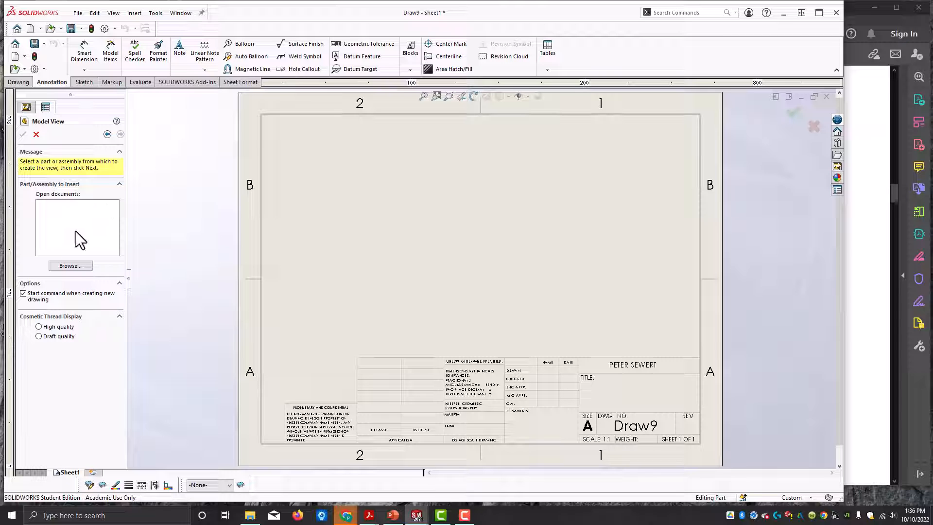
click(71, 267)
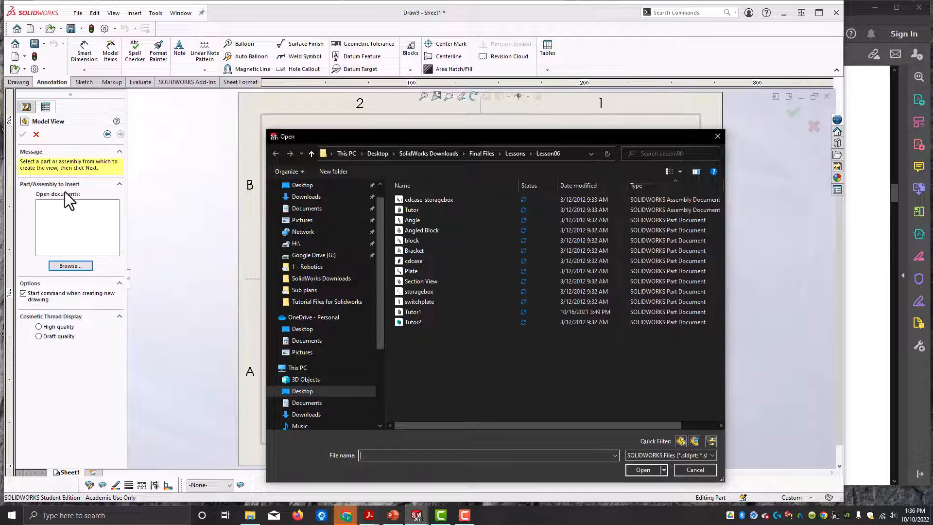
click(718, 136)
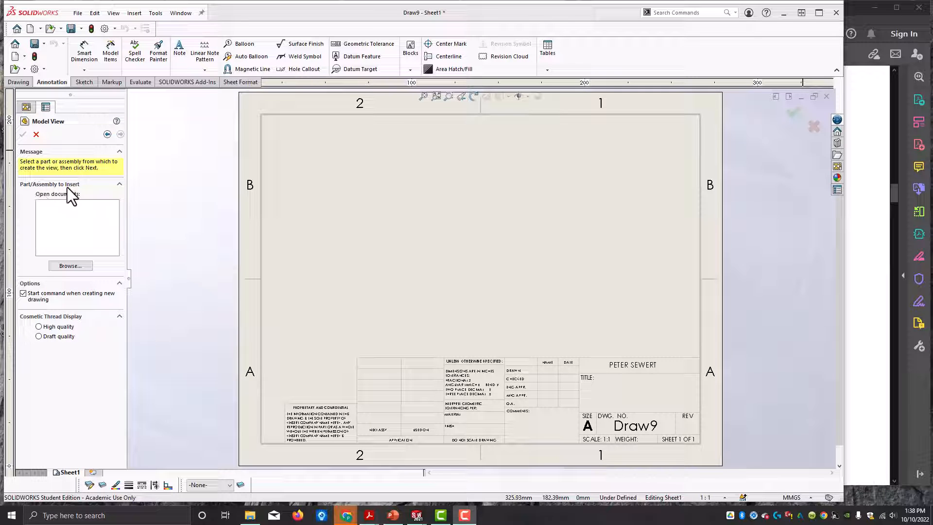
click(55, 267)
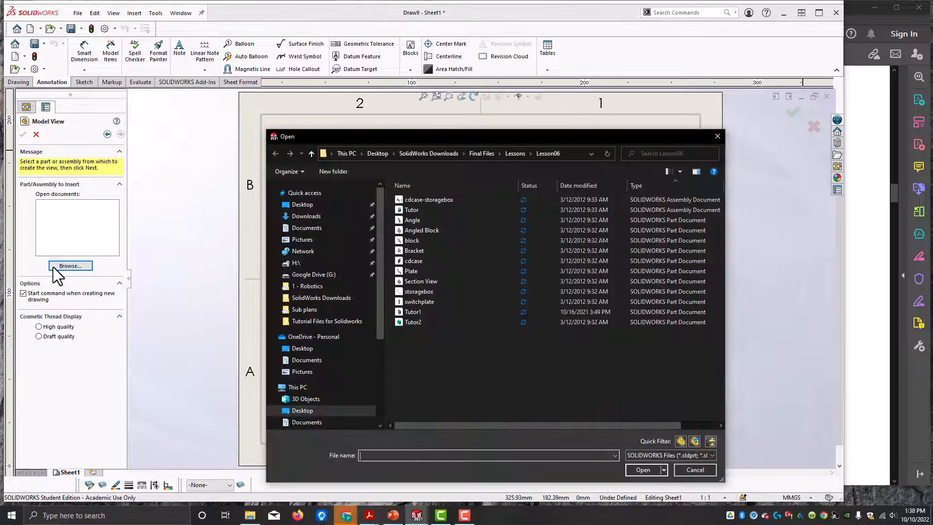
click(414, 311)
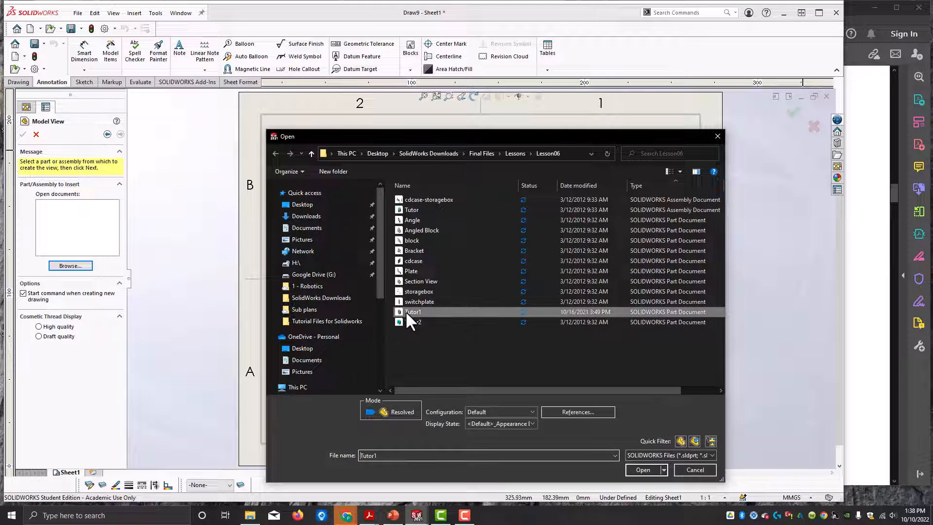
click(639, 464)
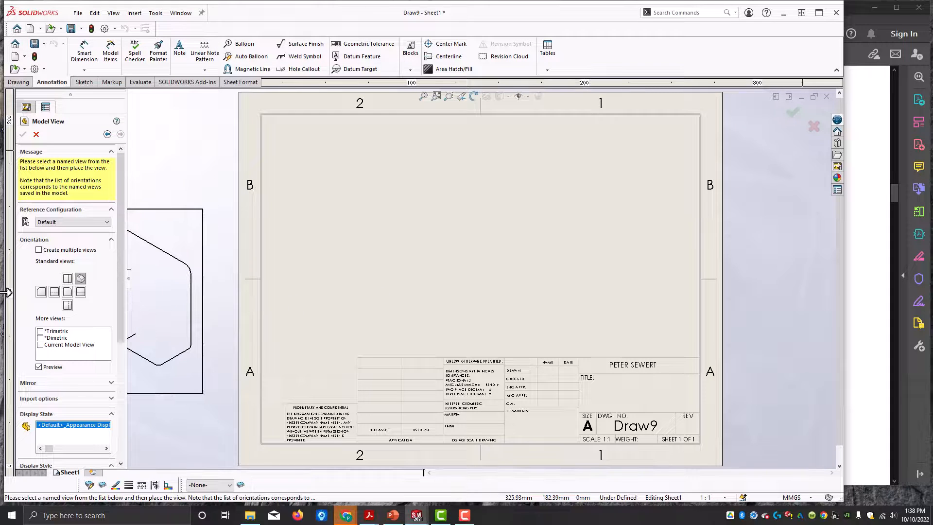
- Set the model view to the Front orientation and keep its preview enabled
click(67, 292)
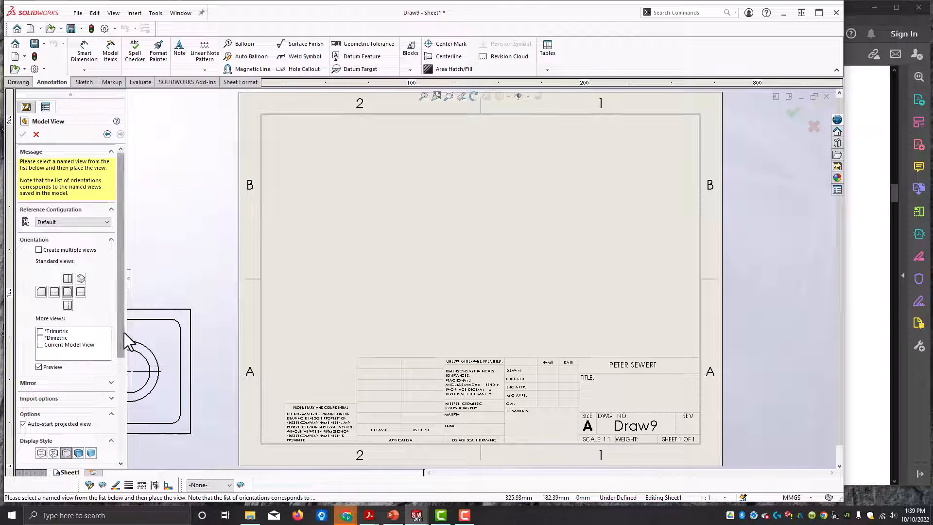
drag(125, 333, 118, 443)
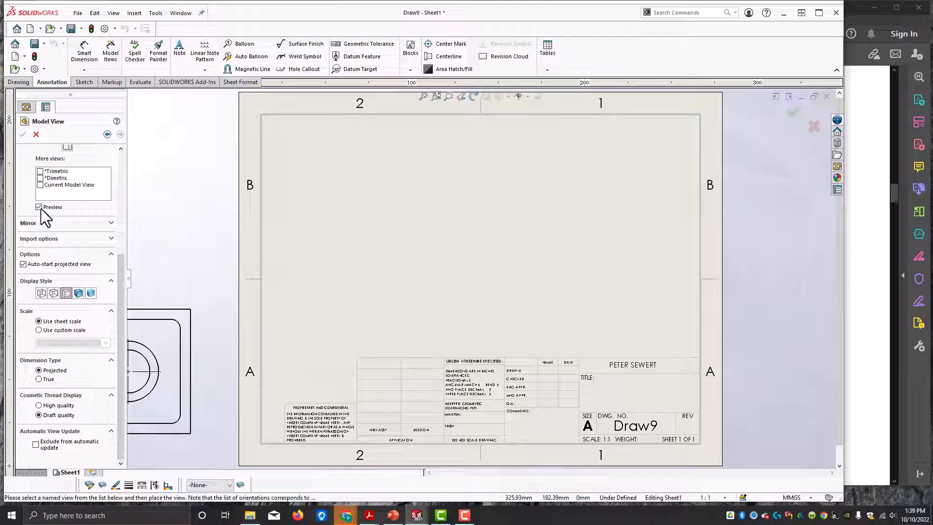
scroll(85, 219, up, 5)
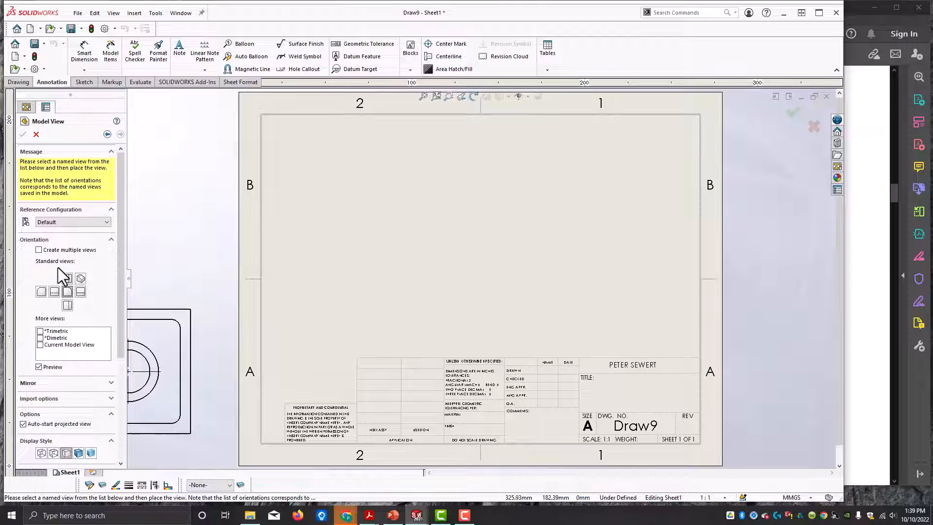
click(39, 367)
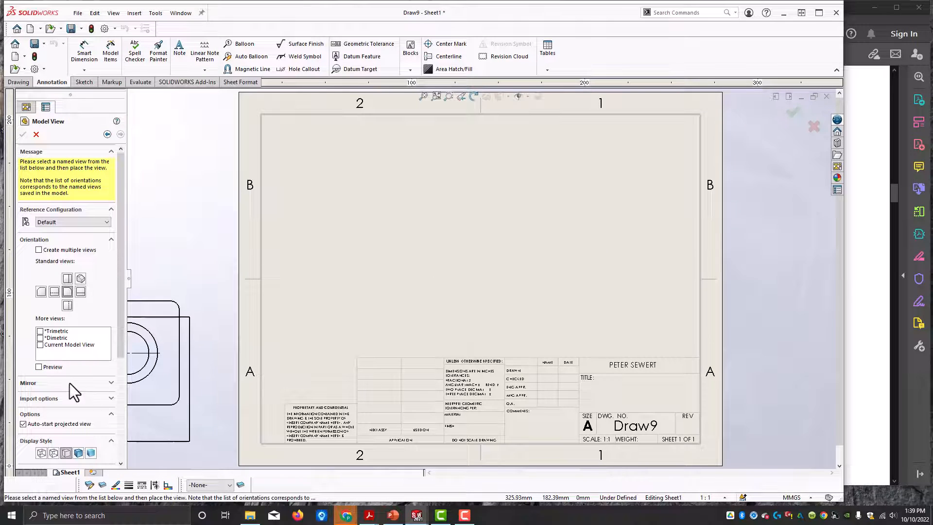
click(54, 368)
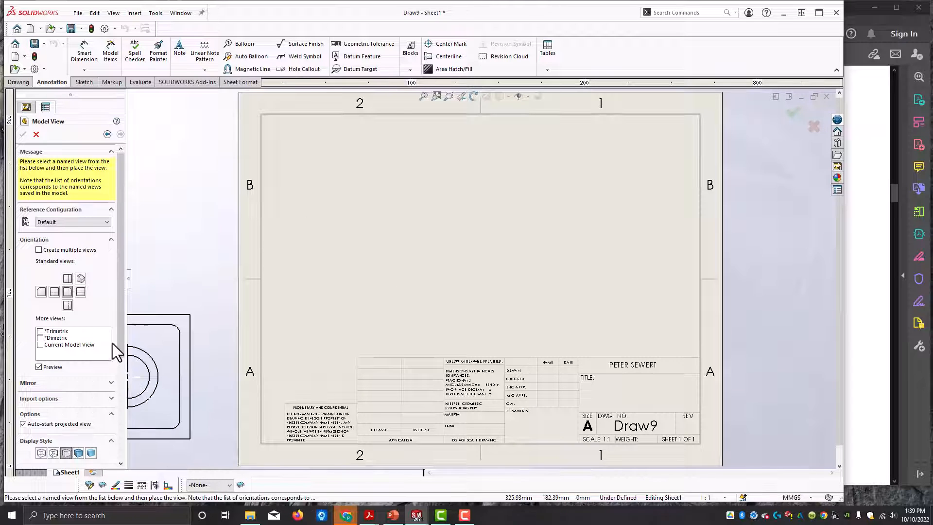
- Set the view's display style to Hidden Lines Removed and its custom scale to 1:4
drag(121, 340, 122, 456)
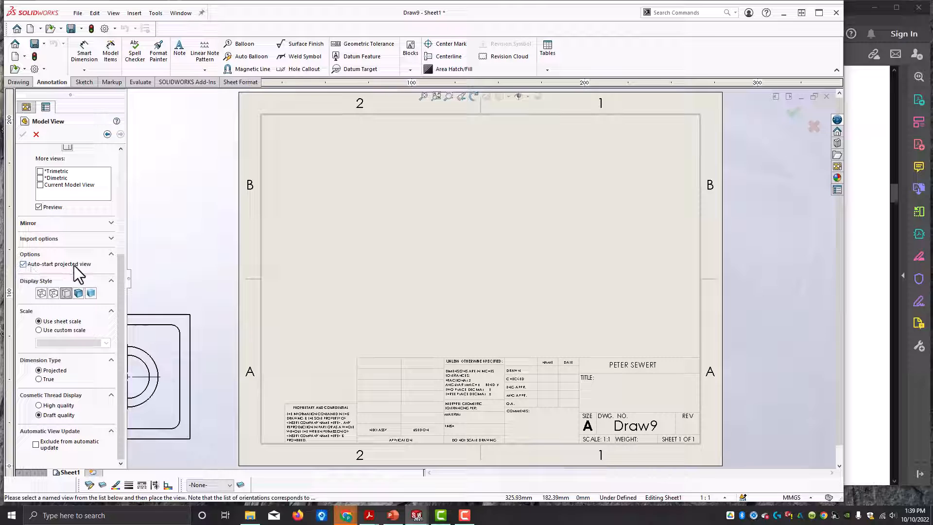
click(65, 294)
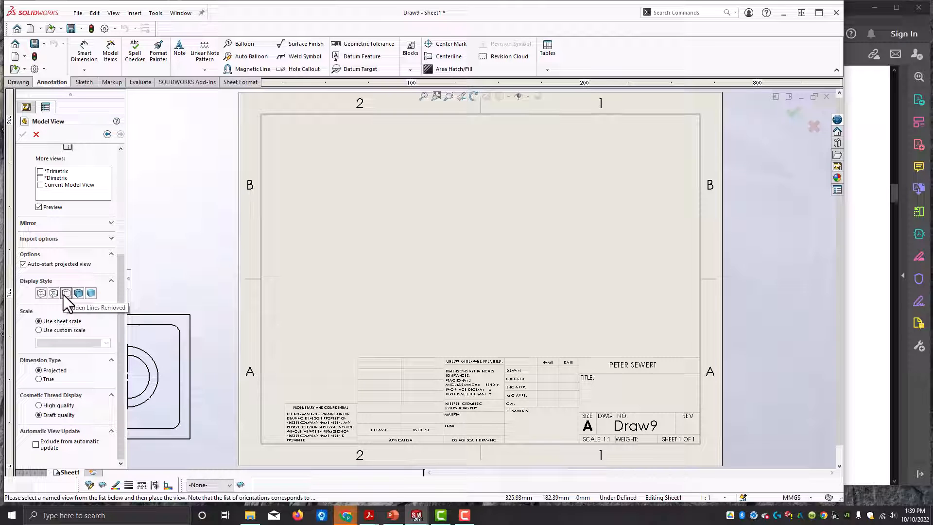
click(48, 330)
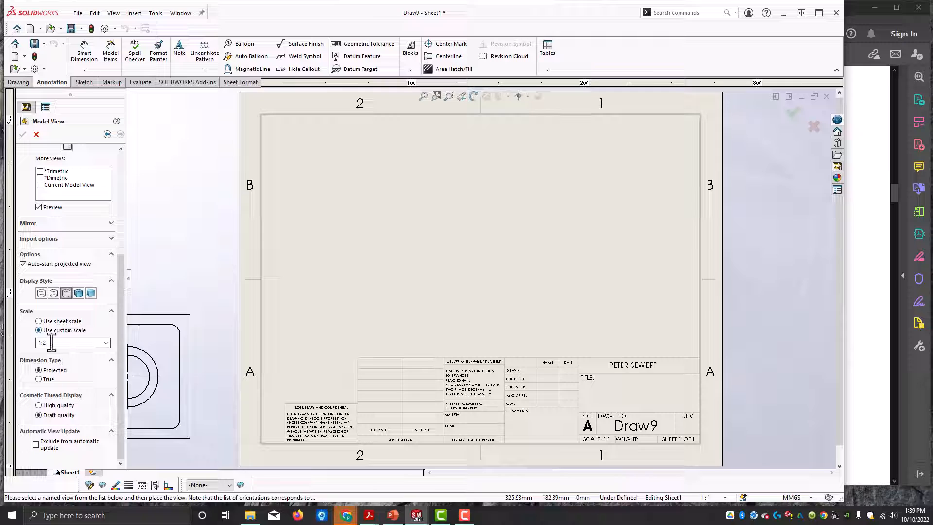
double_click(52, 342)
click(52, 342)
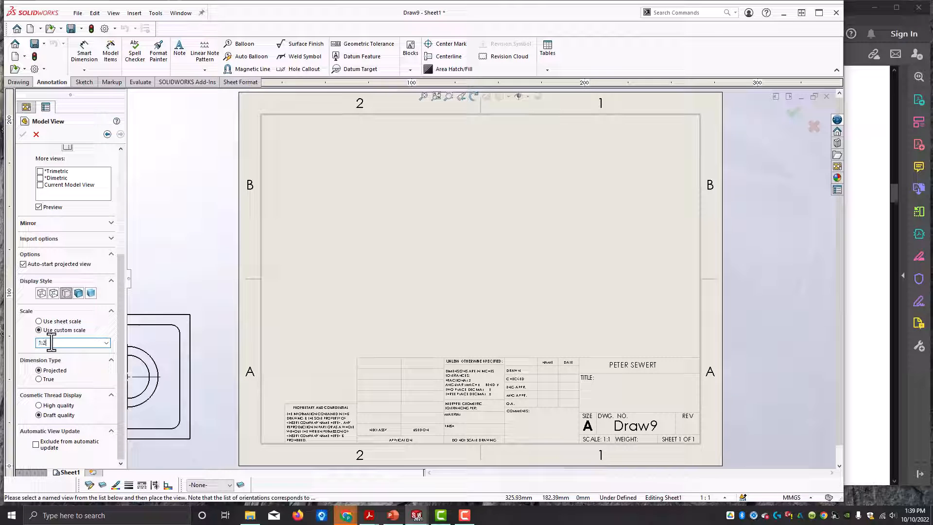
key(BackSpace)
text(4)
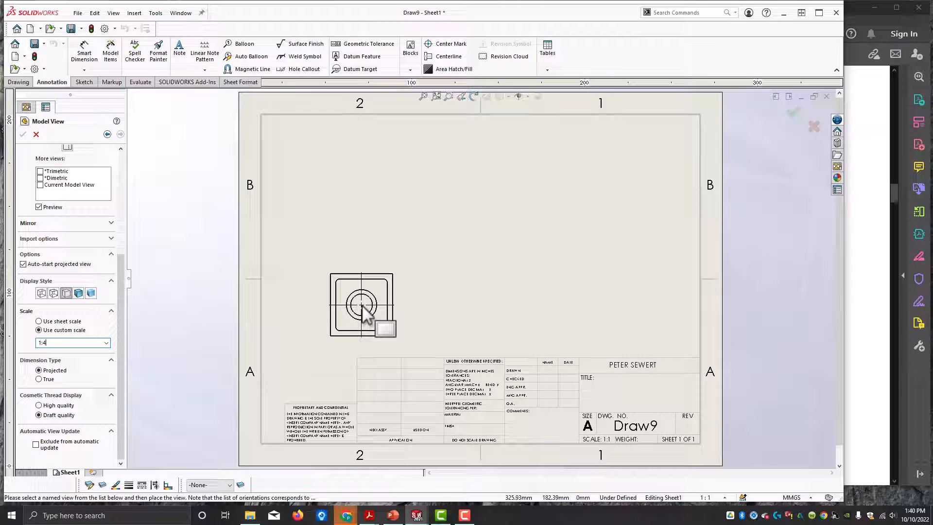
- Place the front view in the lower left of the sheet, with a projected top view above and a projected right view beside it
click(346, 297)
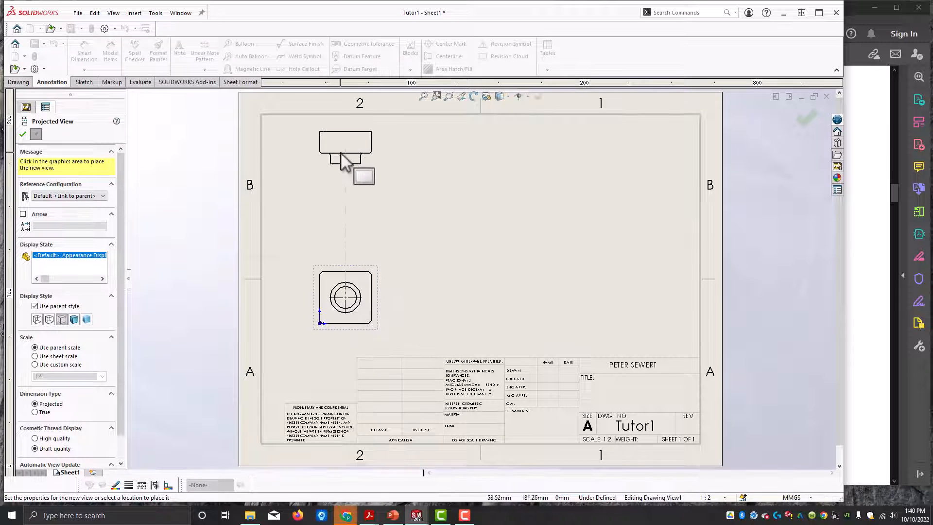
click(343, 183)
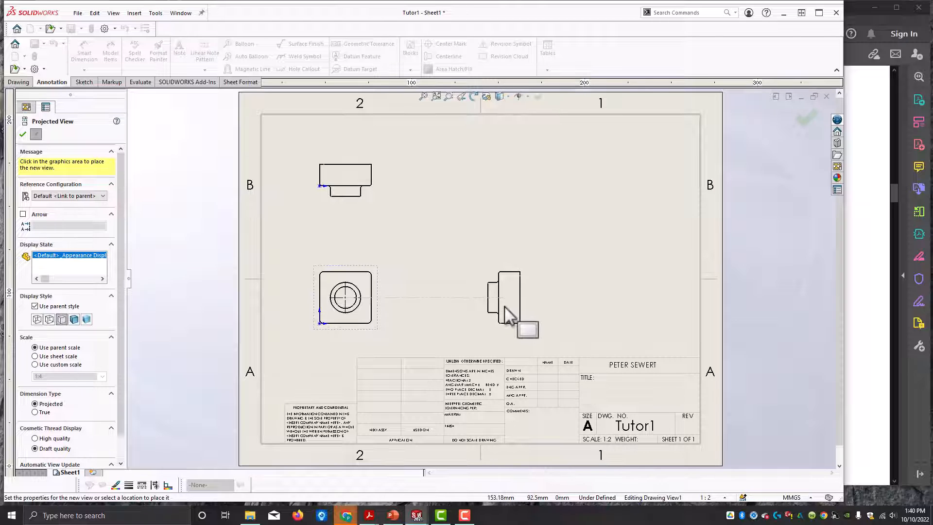
click(504, 306)
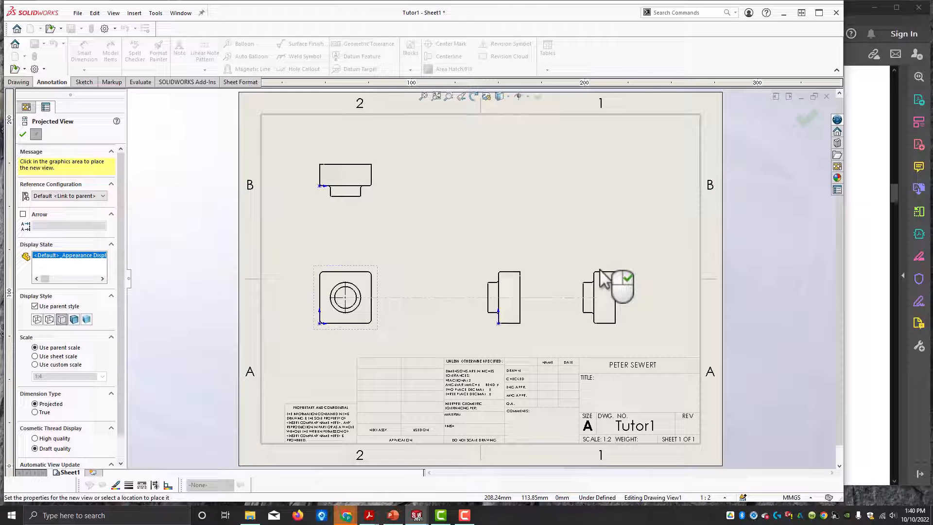
click(23, 134)
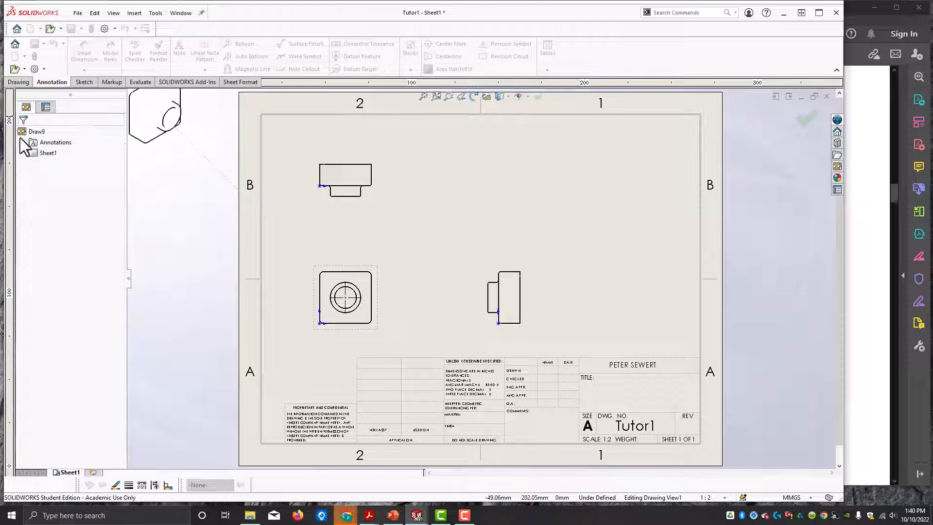